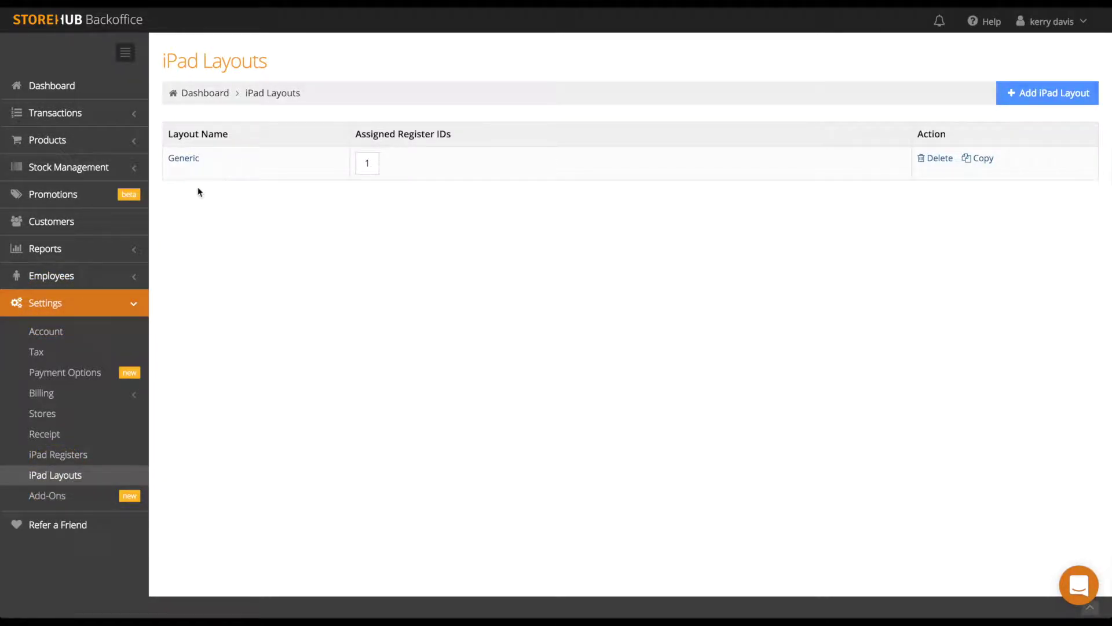
# Open the Generic layout from the iPad Layouts list for editing.
pyautogui.click(186, 160)
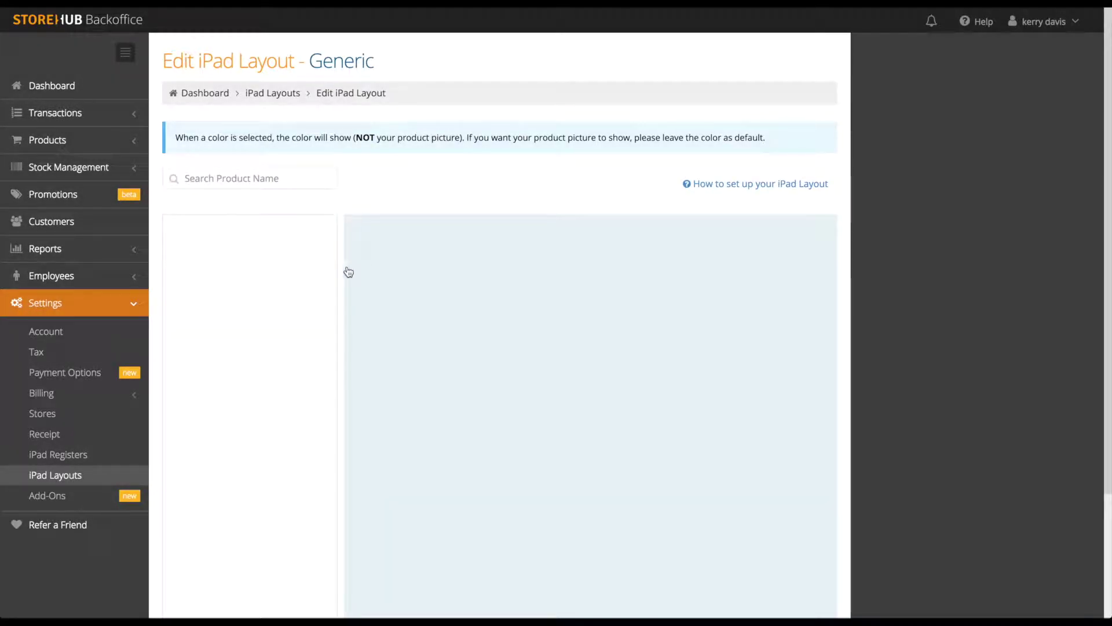
pyautogui.scroll(-2, 348, 273)
pyautogui.scroll(-2, 345, 272)
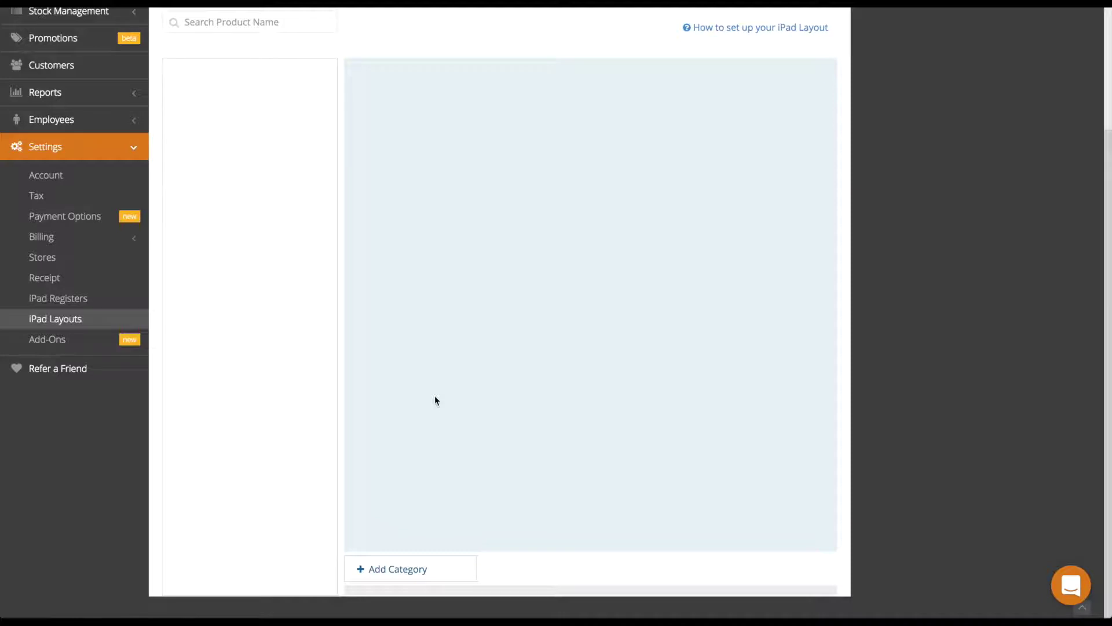
# Add a new category page to the layout and rename it Food.
pyautogui.click(400, 571)
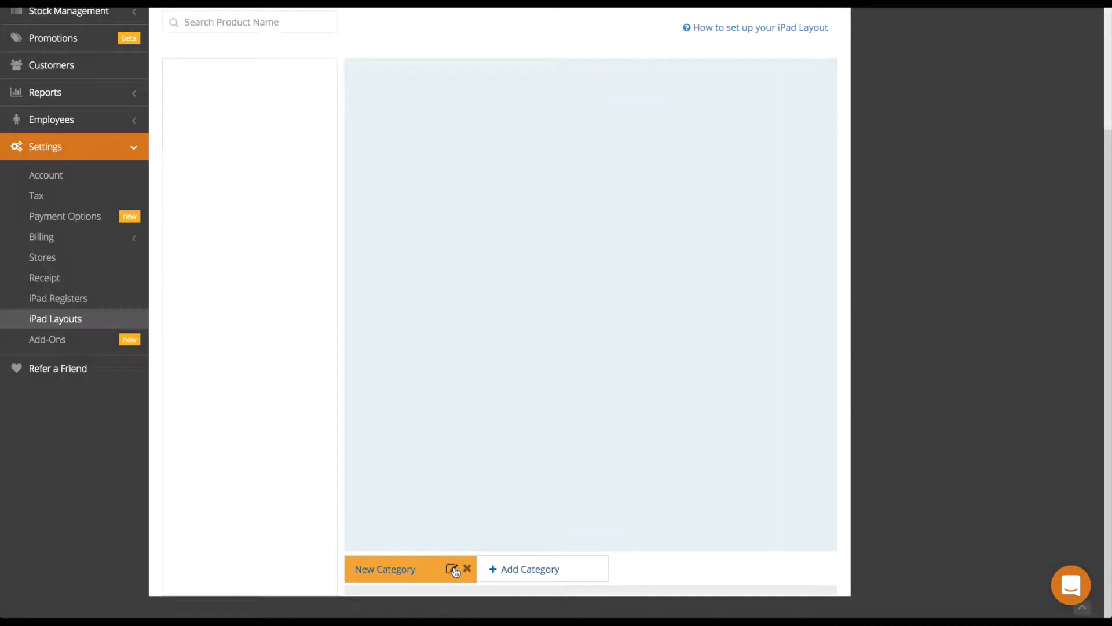
pyautogui.click(452, 570)
pyautogui.moveTo(426, 569); pyautogui.dragTo(347, 562)
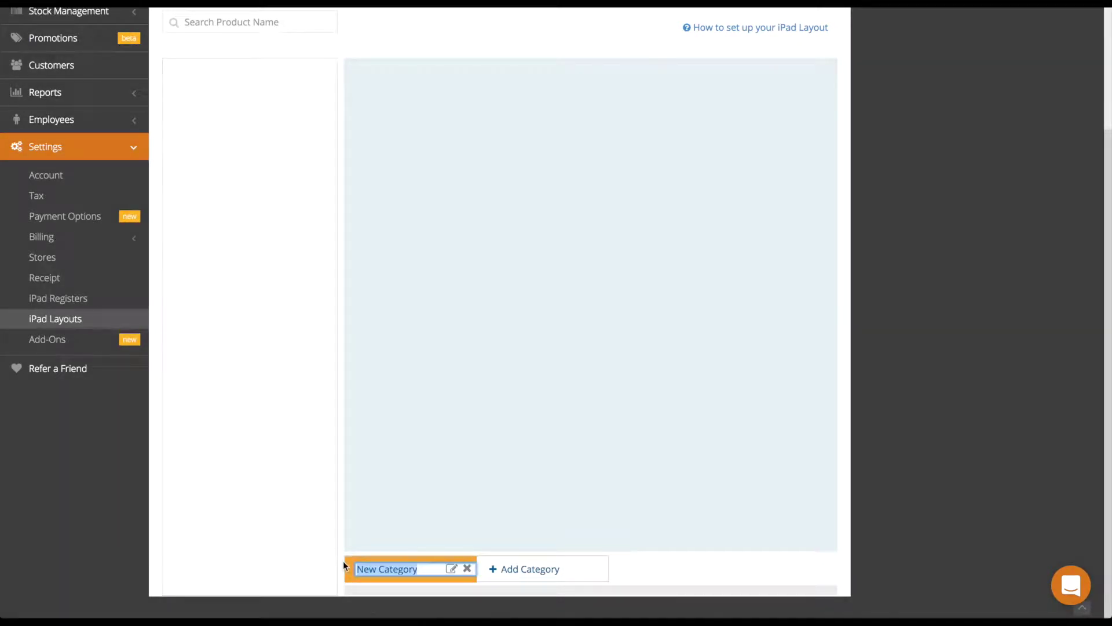
pyautogui.write('Food')
pyautogui.press('Return')
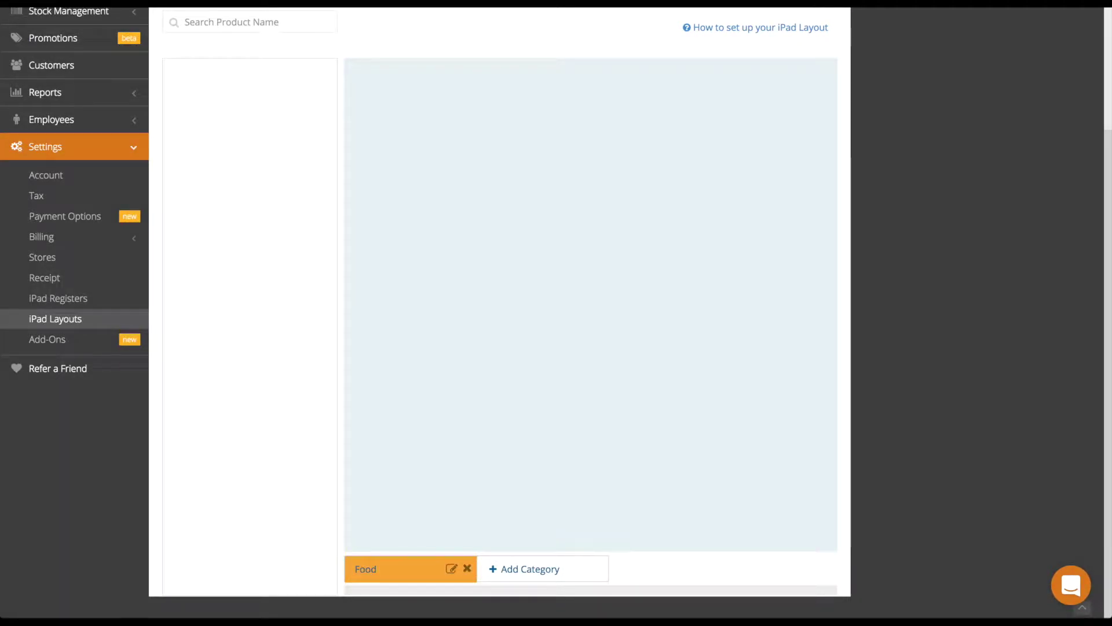
# Add a second category page and rename it Beverage.
pyautogui.click(513, 569)
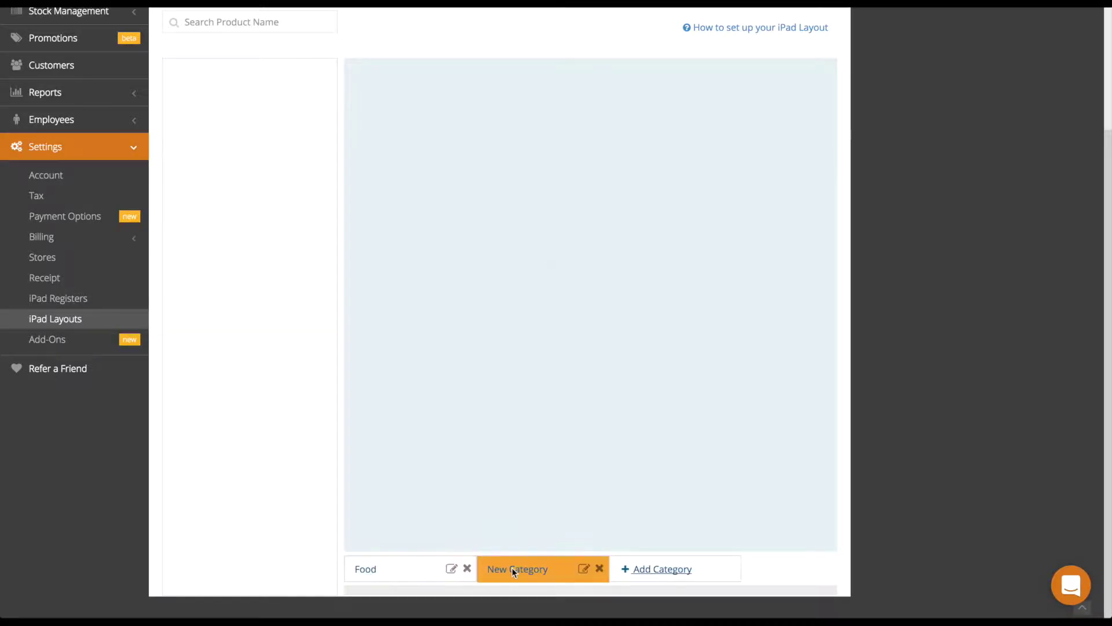
pyautogui.click(586, 570)
pyautogui.click(507, 566)
pyautogui.write('Beve')
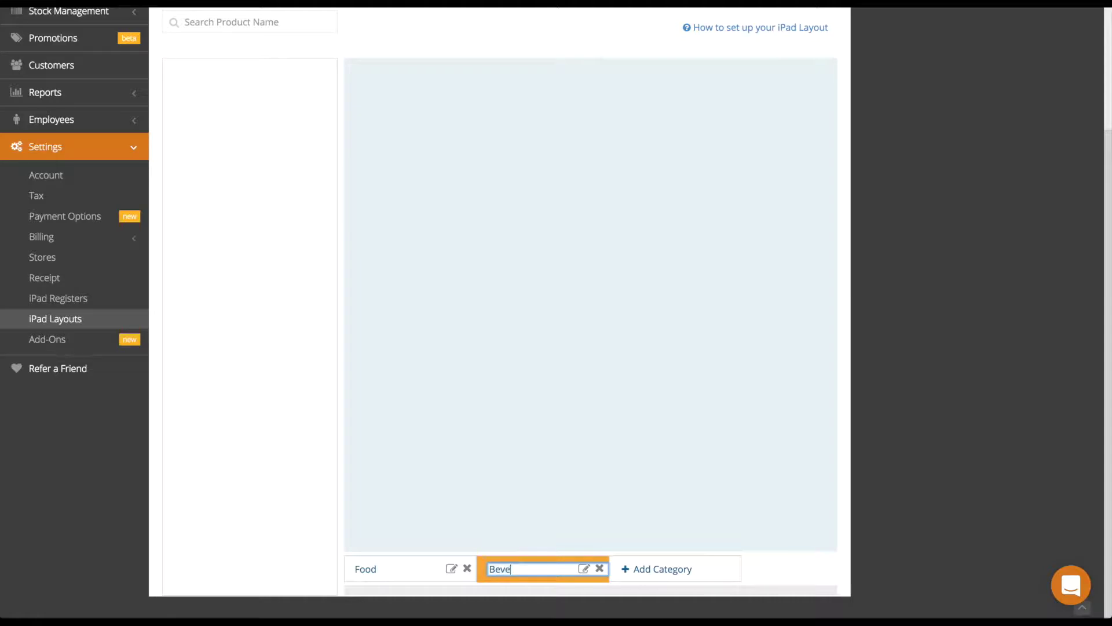
pyautogui.write('rage')
pyautogui.click(586, 570)
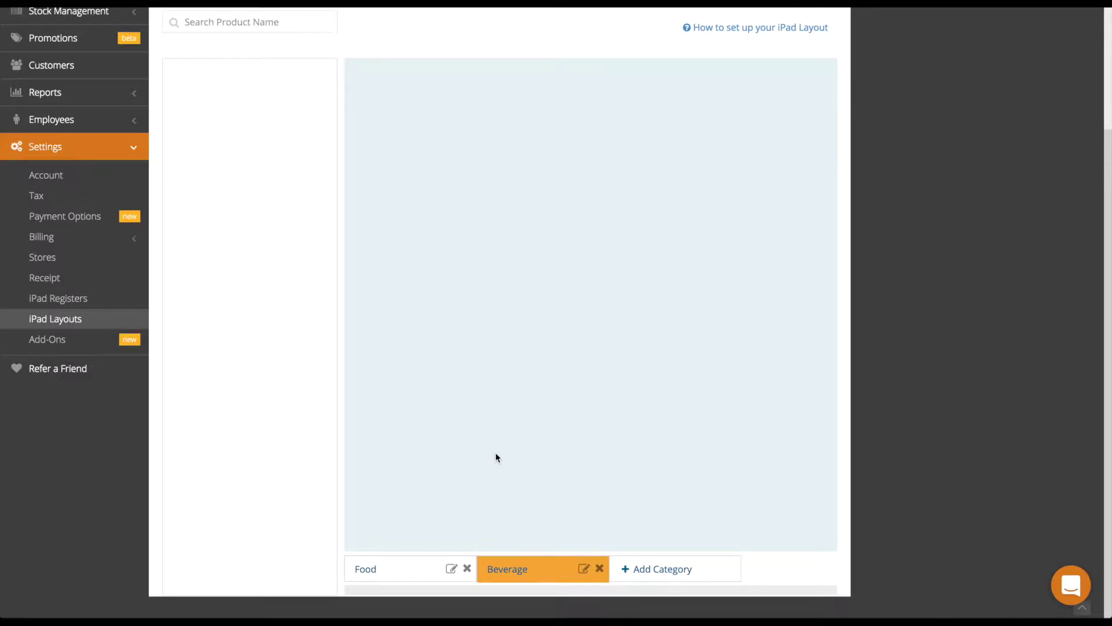
pyautogui.scroll(1, 496, 452)
# Search for 'coffee' and place the Coffee product in the middle of the Beverage page.
pyautogui.click(250, 48)
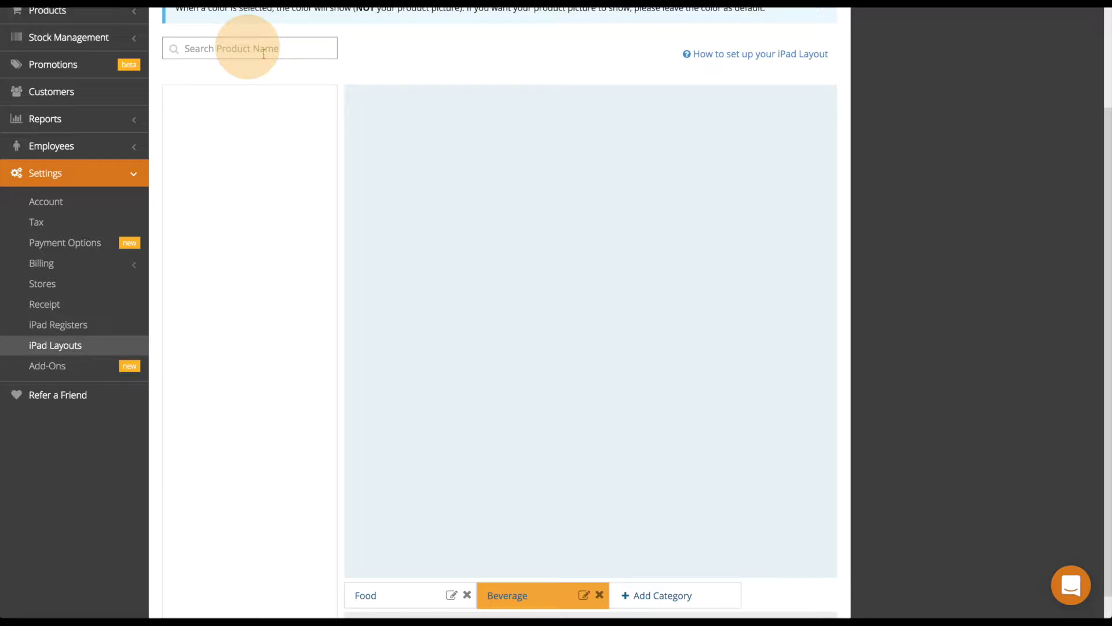
pyautogui.write('coffee')
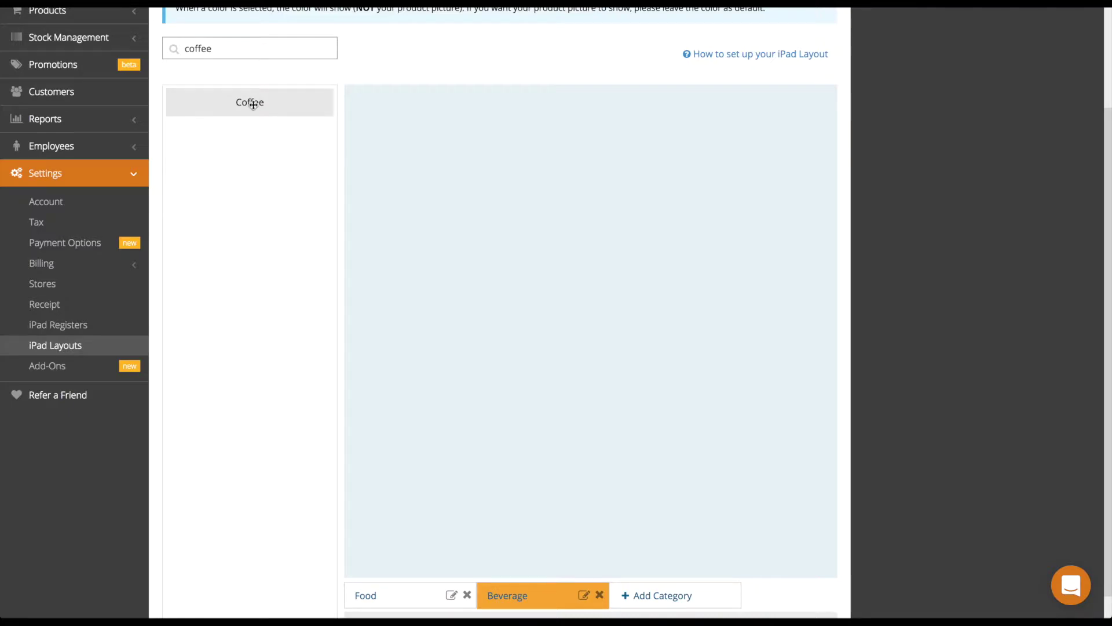
pyautogui.moveTo(230, 103); pyautogui.dragTo(540, 293)
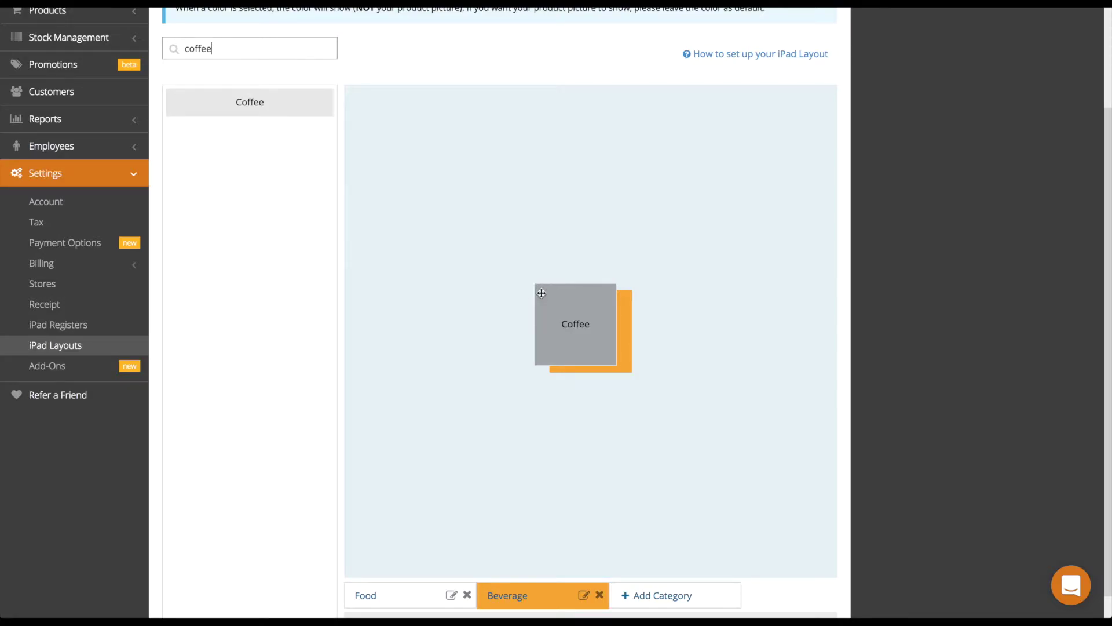
pyautogui.moveTo(541, 293); pyautogui.dragTo(541, 291)
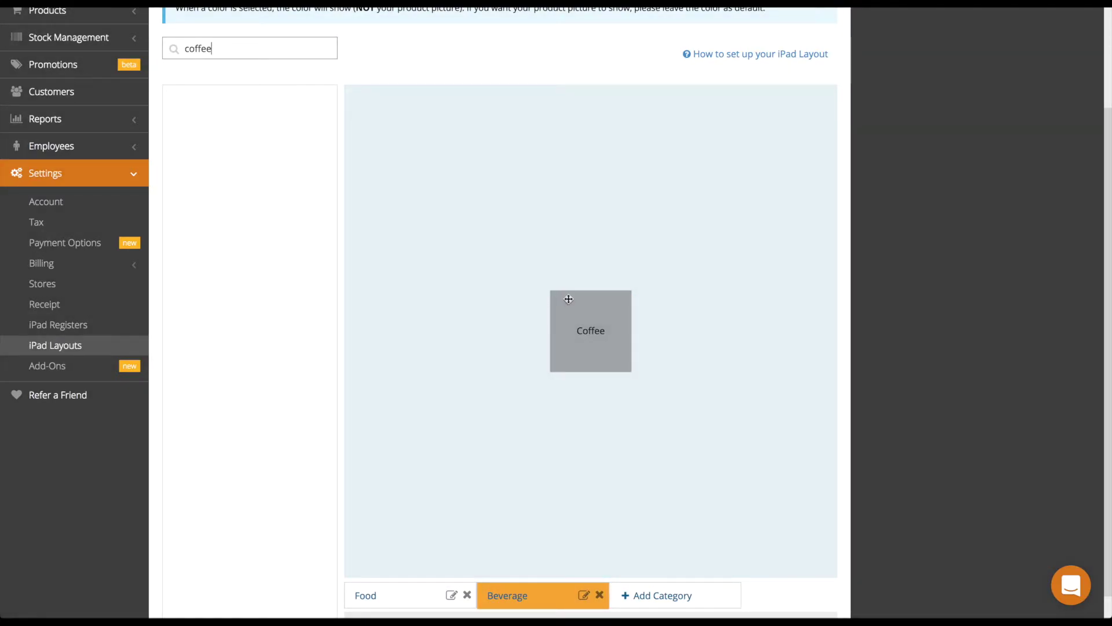
# Colour the Coffee product box purple.
pyautogui.click(568, 299)
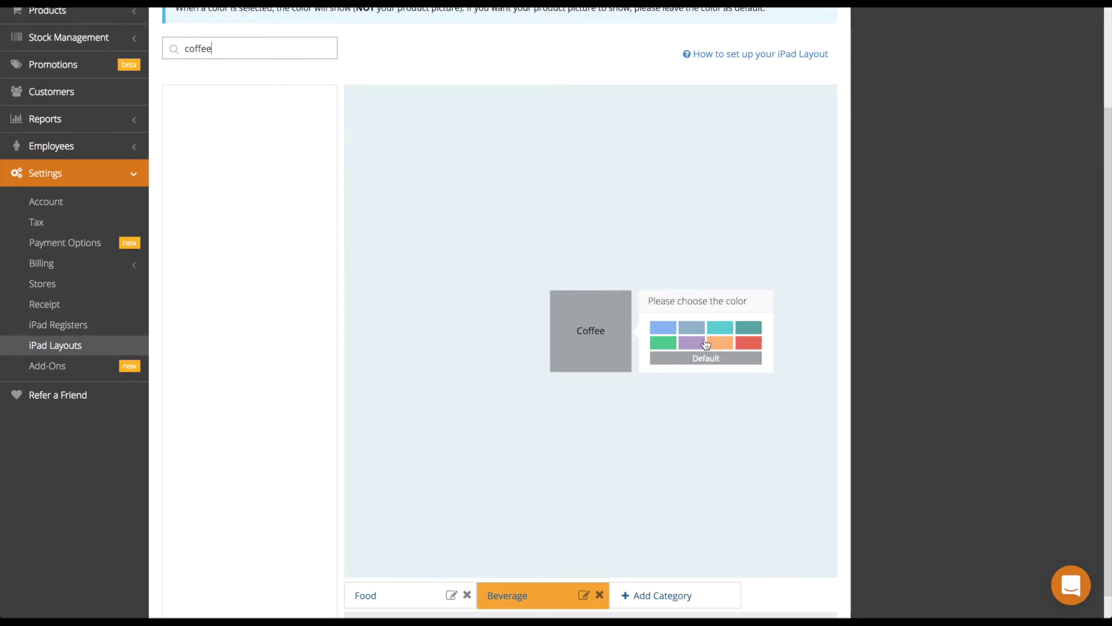
pyautogui.click(692, 347)
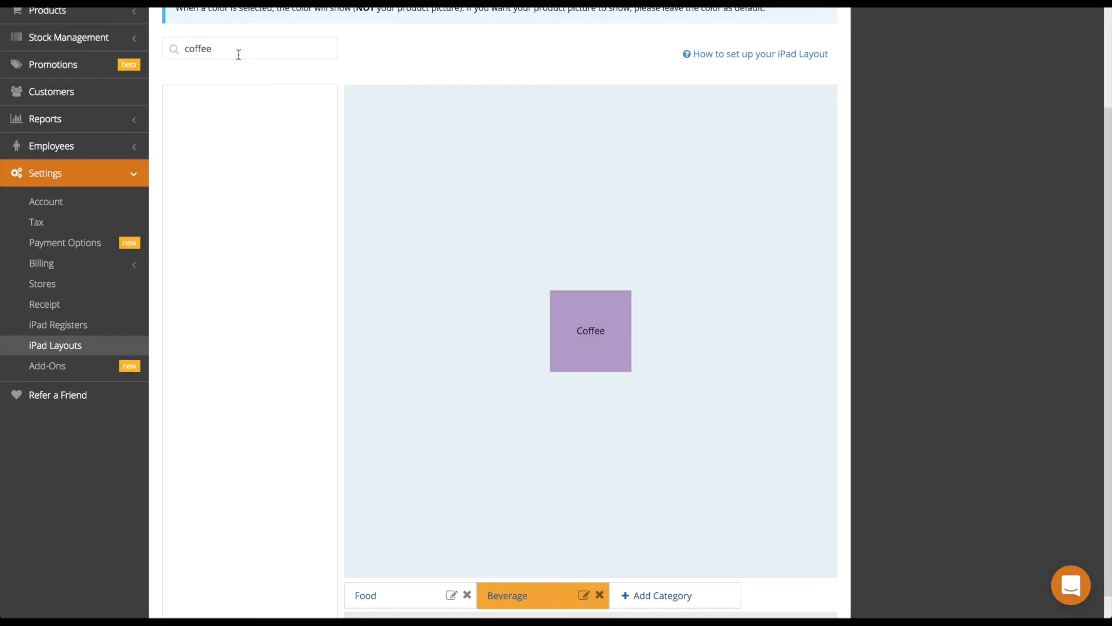
pyautogui.click(165, 40)
# Delete the 'coffee' search term so Cafe Americano and Cheese Sandwich are listed again.
pyautogui.hotkey('ctrl', 'a')
pyautogui.press('BackSpace')
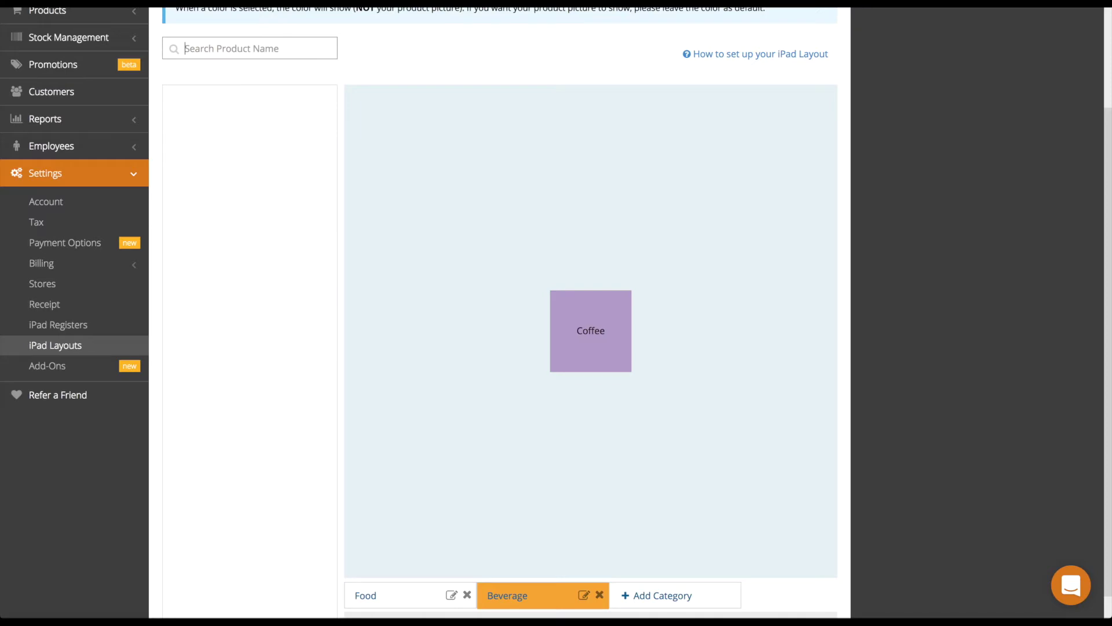
pyautogui.click(246, 48)
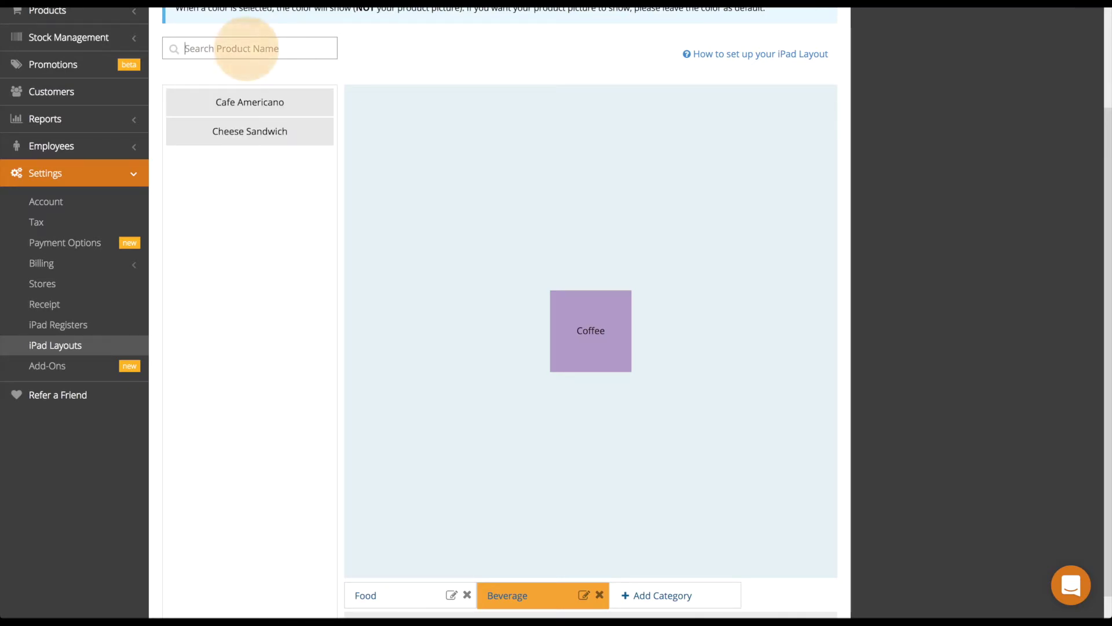